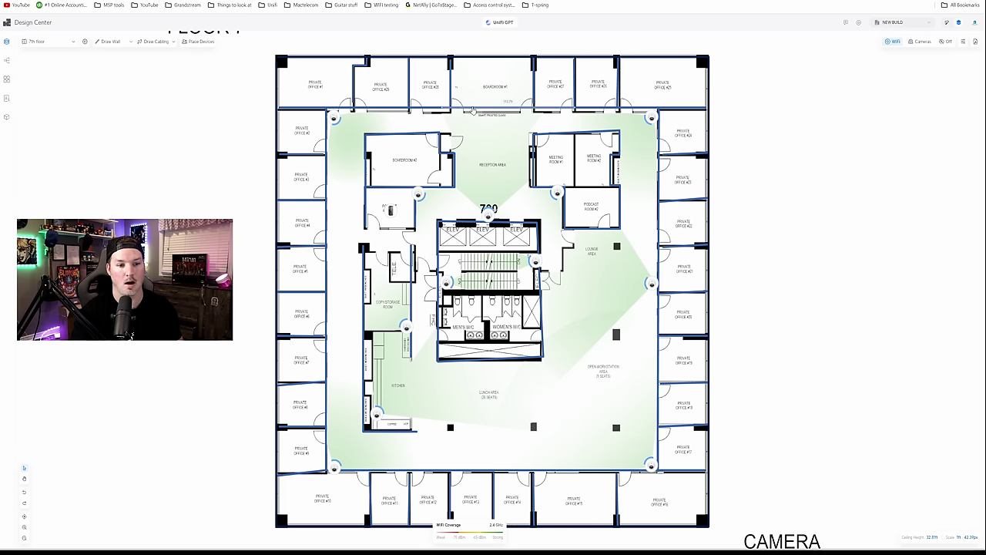
# Step: Select the wall below Boardroom #1 and check its material options without changing them
pyautogui.click(473, 109)
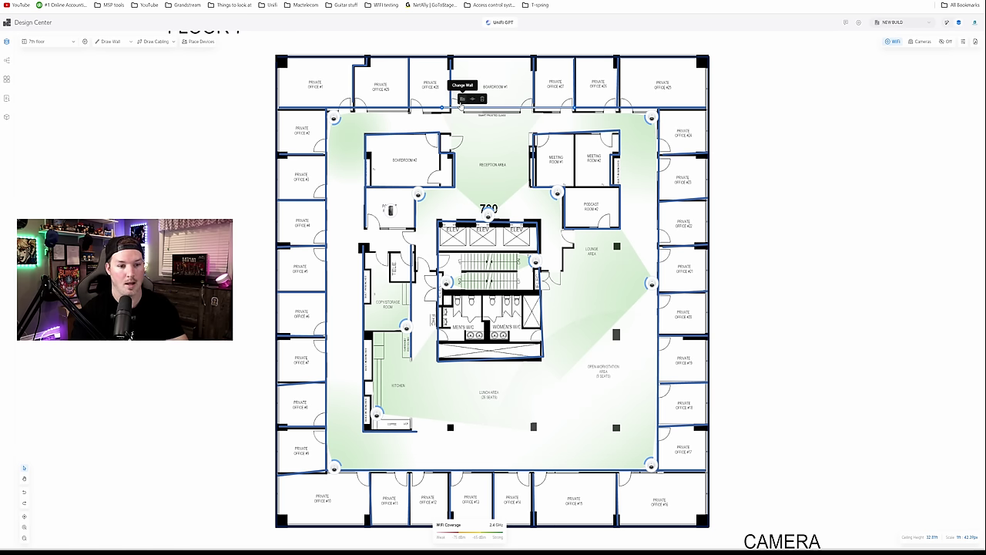
pyautogui.click(462, 100)
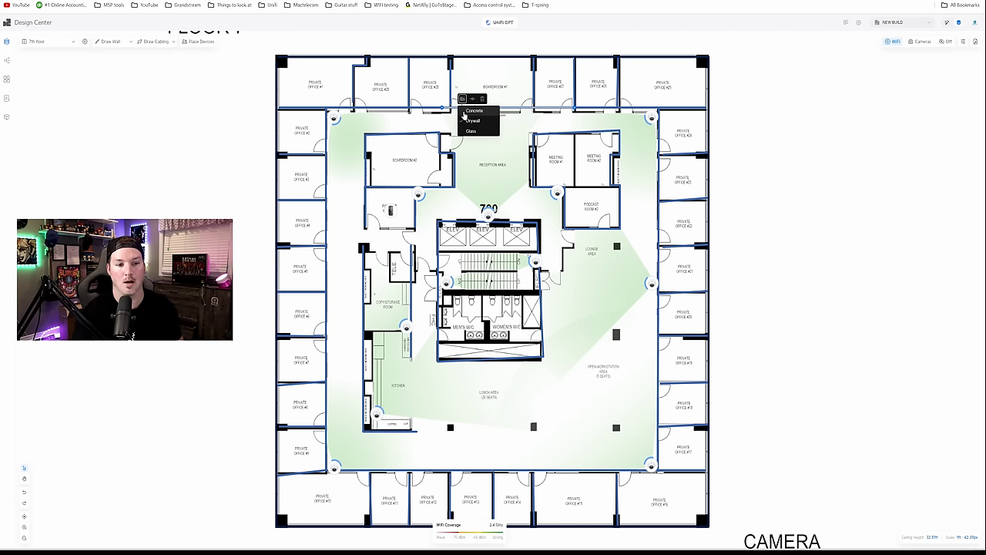
pyautogui.click(462, 98)
pyautogui.scroll(3, 472, 112)
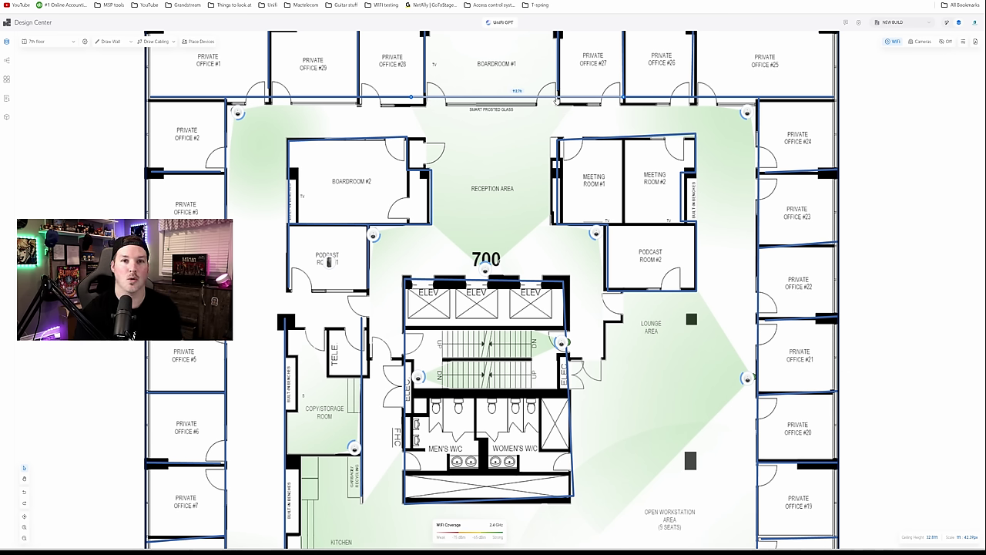
# Step: Select the top frosted glass wall segment and set its material to Glass
pyautogui.click(466, 99)
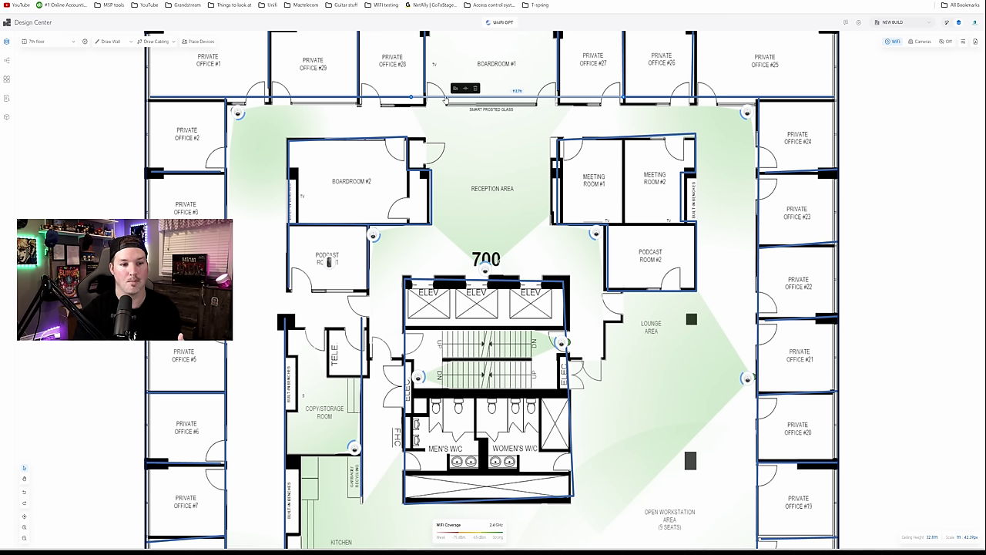
pyautogui.click(444, 98)
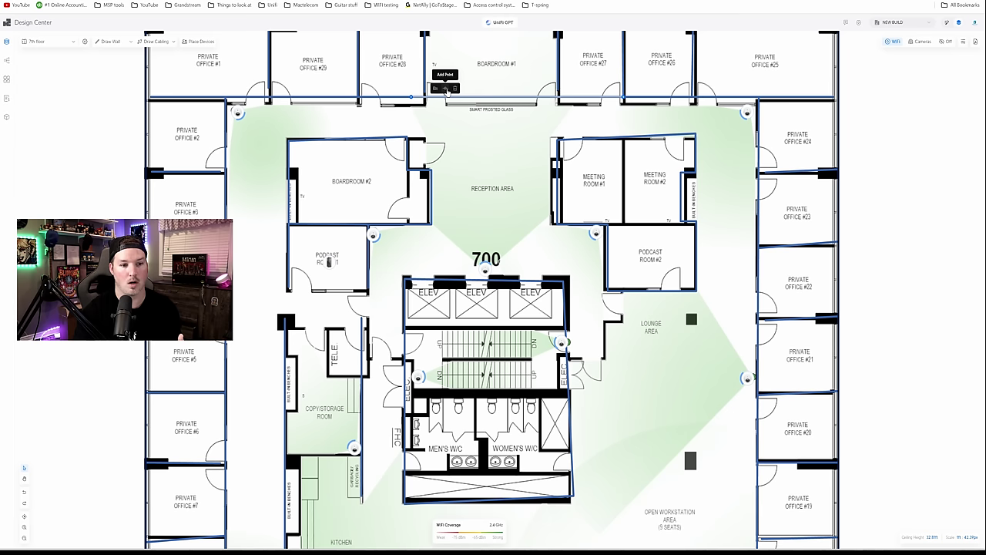
pyautogui.click(444, 89)
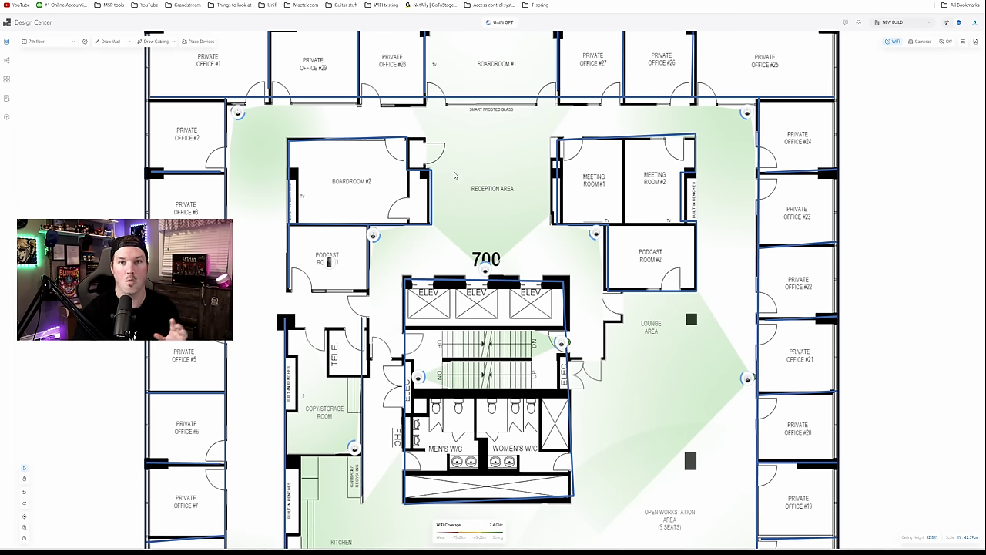
pyautogui.click(435, 100)
pyautogui.click(423, 88)
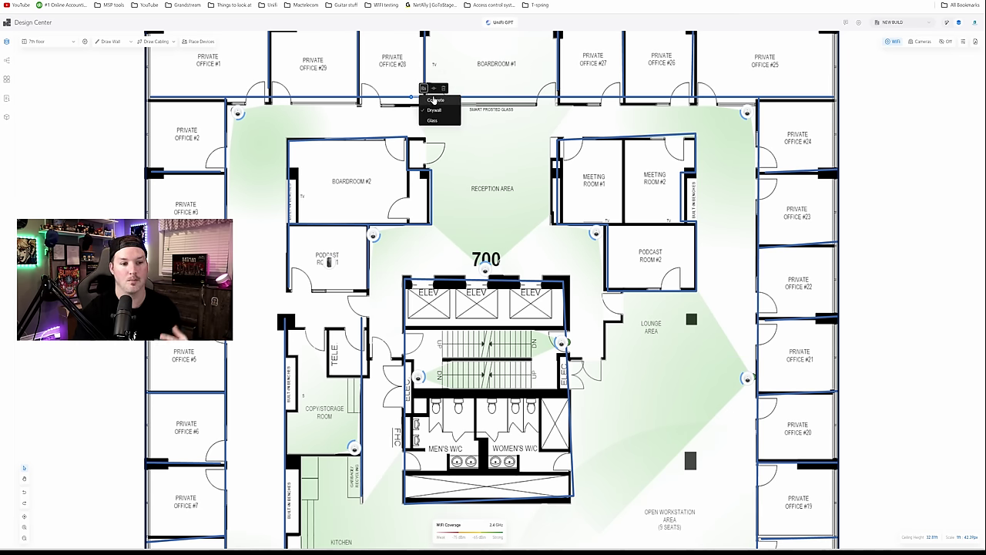
pyautogui.click(432, 120)
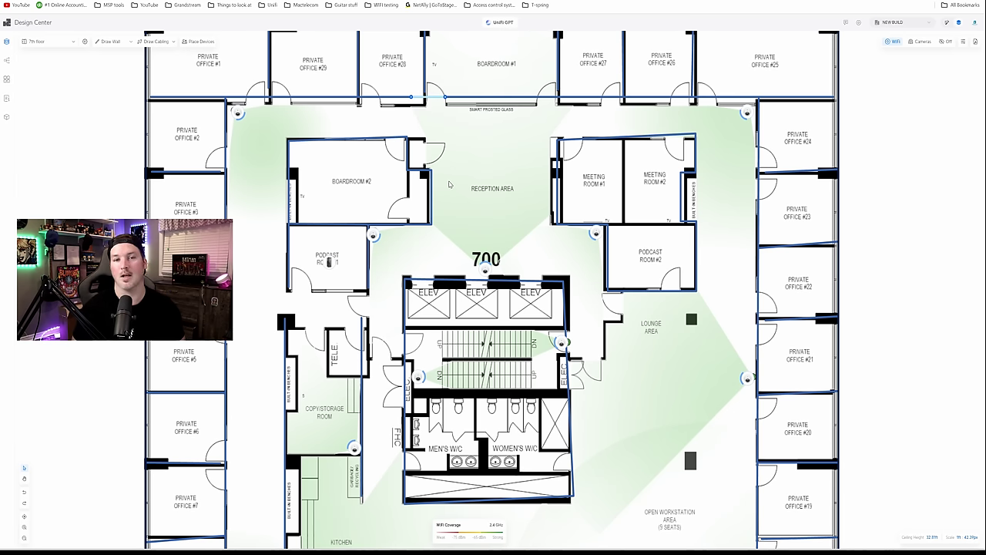
# Step: Open the device catalogue and browse the UniFi Cloud Gateways products
pyautogui.press('w')
pyautogui.scroll(1, 254, 97)
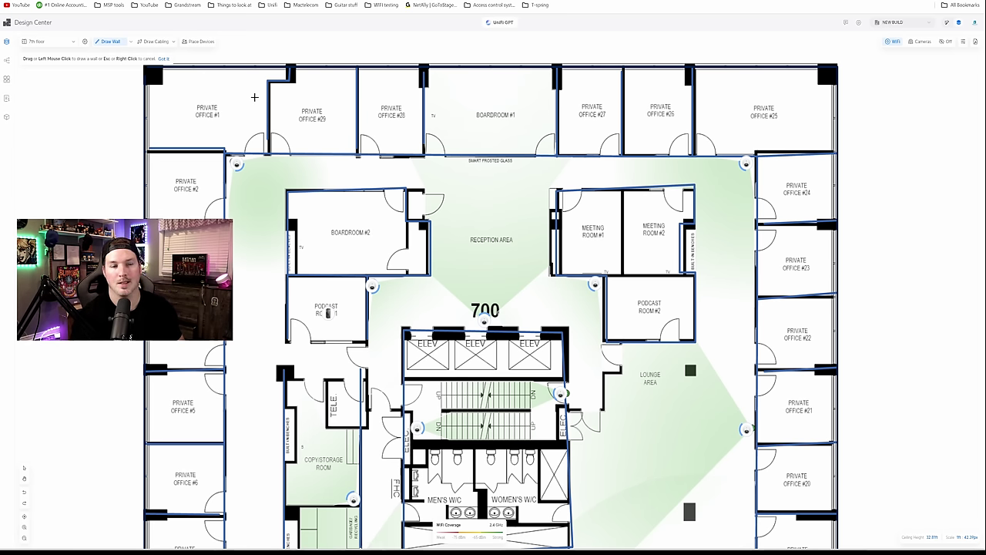
pyautogui.click(196, 43)
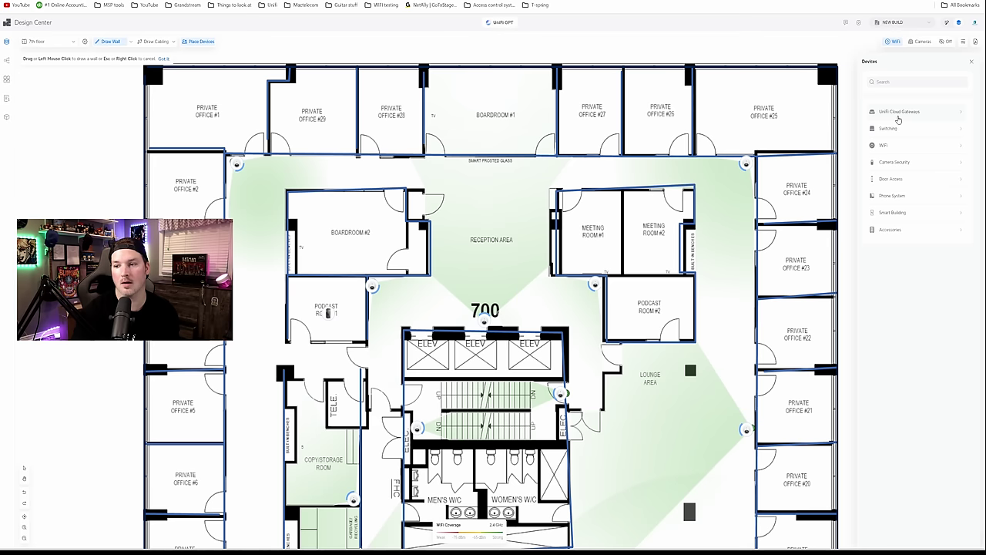
pyautogui.click(898, 116)
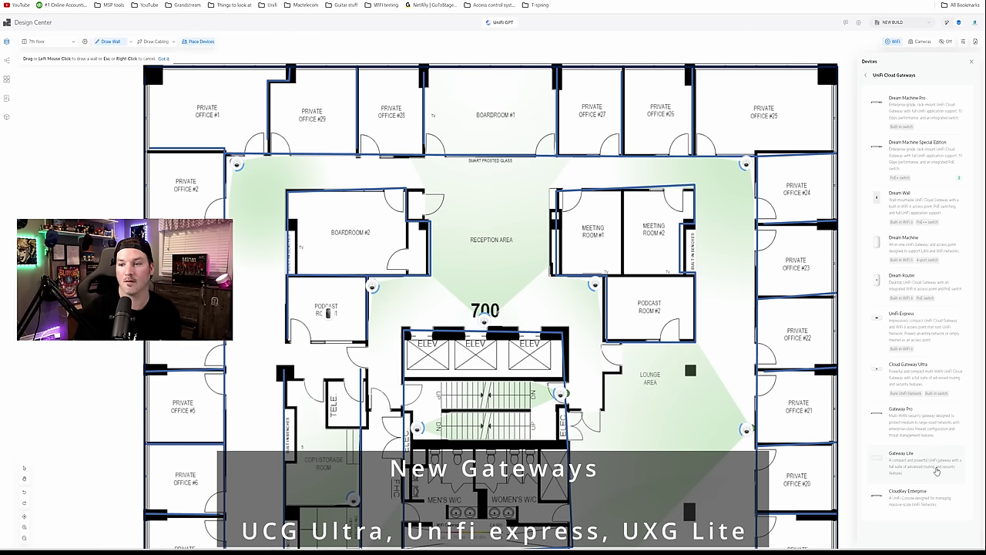
pyautogui.click(866, 74)
# Step: Browse the WiFi access point and Switching product lists, returning to the categories
pyautogui.click(923, 133)
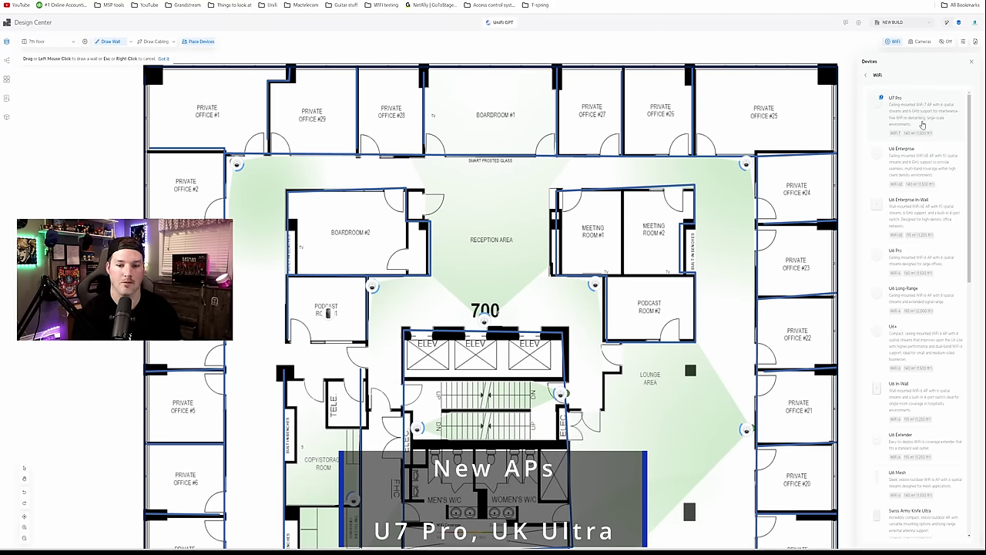
pyautogui.scroll(-5, 915, 231)
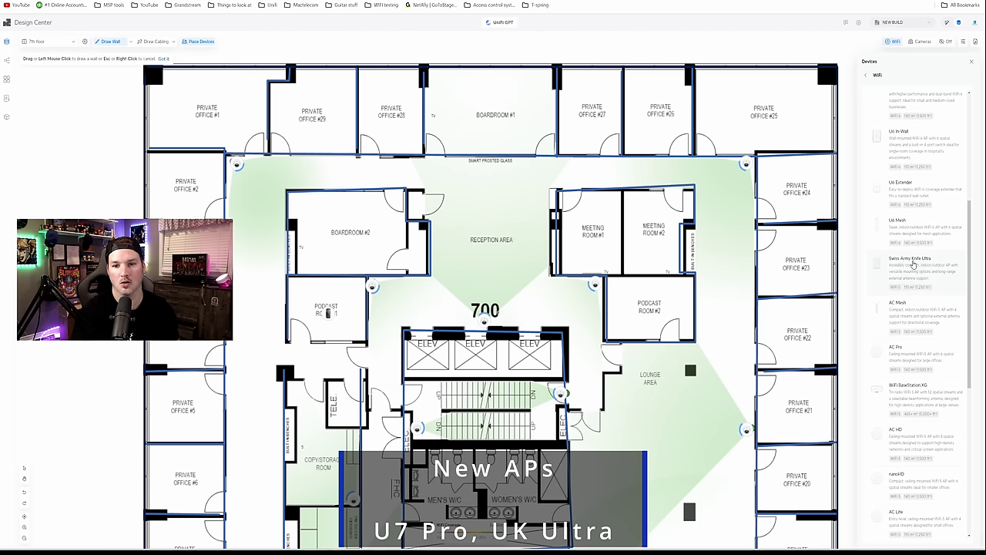
pyautogui.click(877, 75)
pyautogui.click(900, 116)
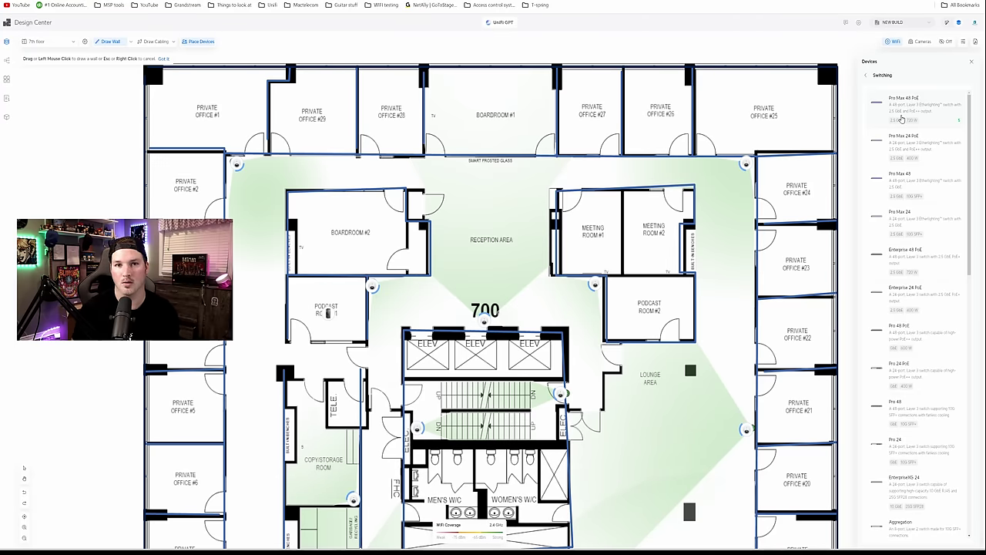
pyautogui.click(865, 75)
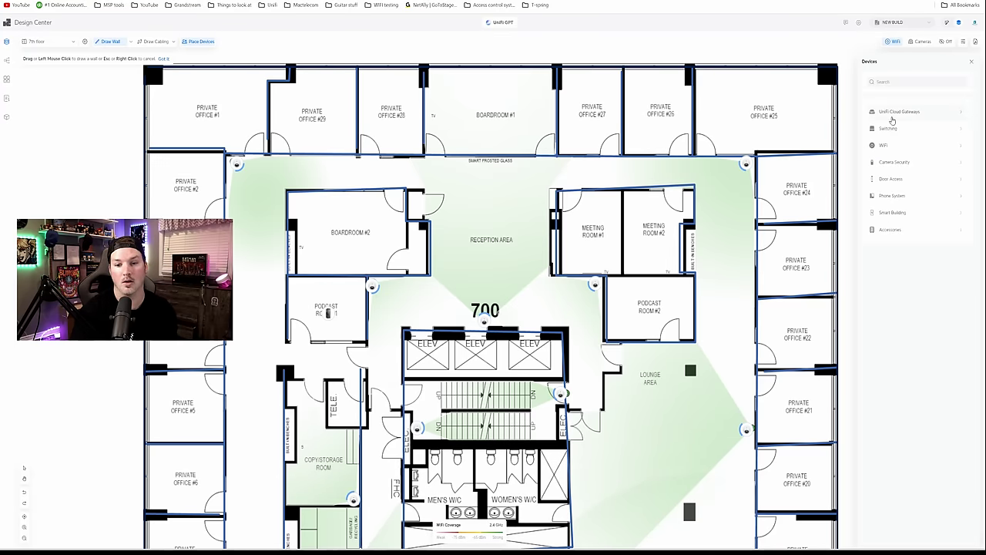
pyautogui.click(903, 179)
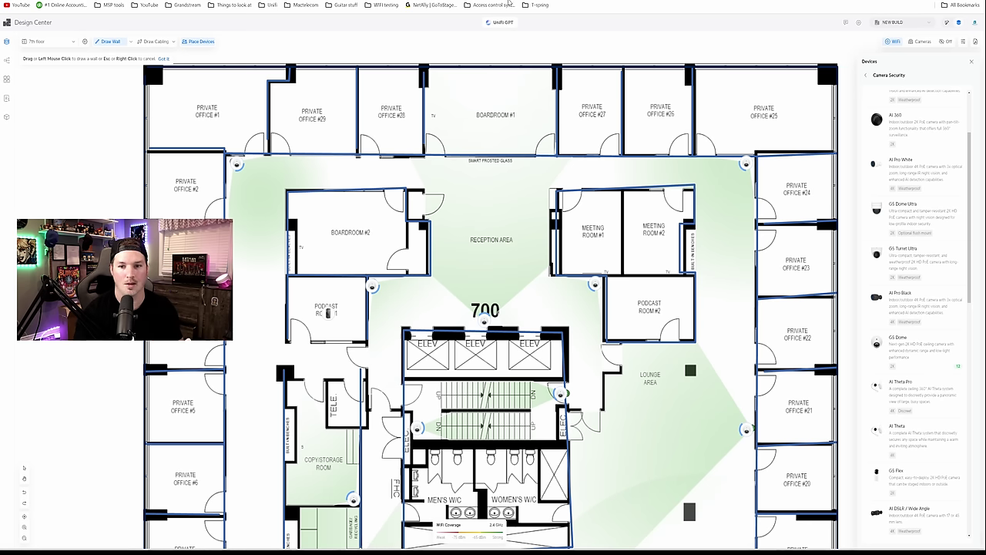
pyautogui.click(867, 75)
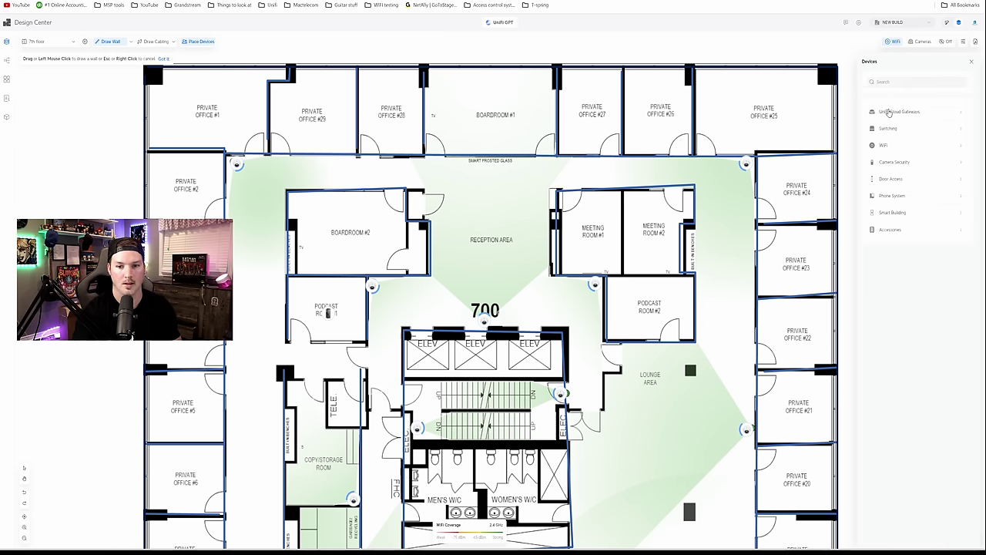
# Step: Place U6 Enterprise access points in reception, Private Office #10 and Private Office #16
pyautogui.click(893, 147)
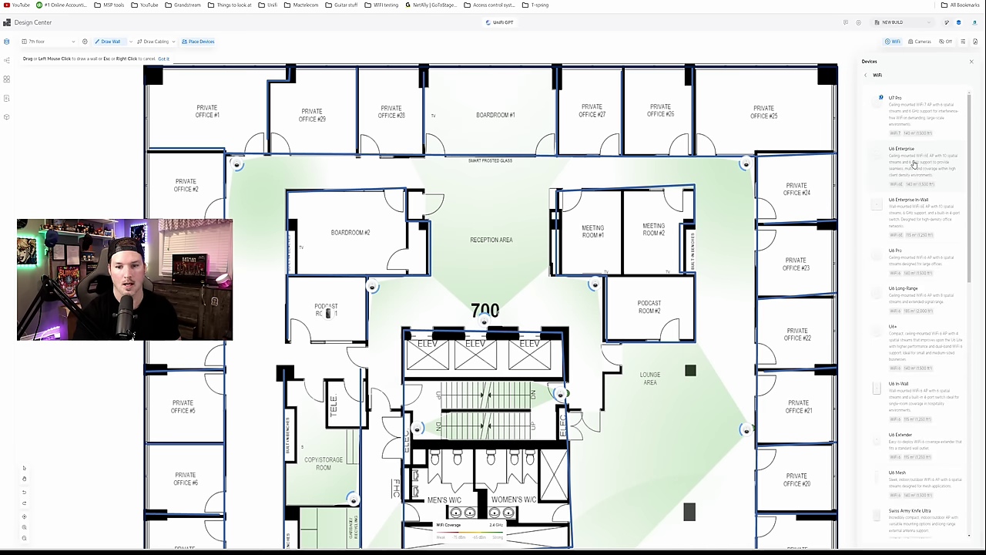
pyautogui.click(913, 163)
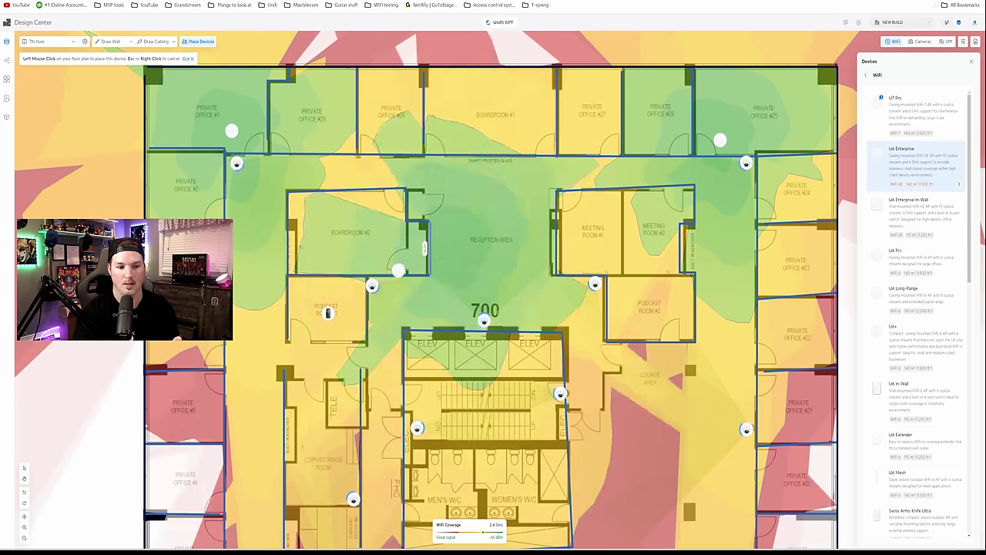
pyautogui.click(493, 284)
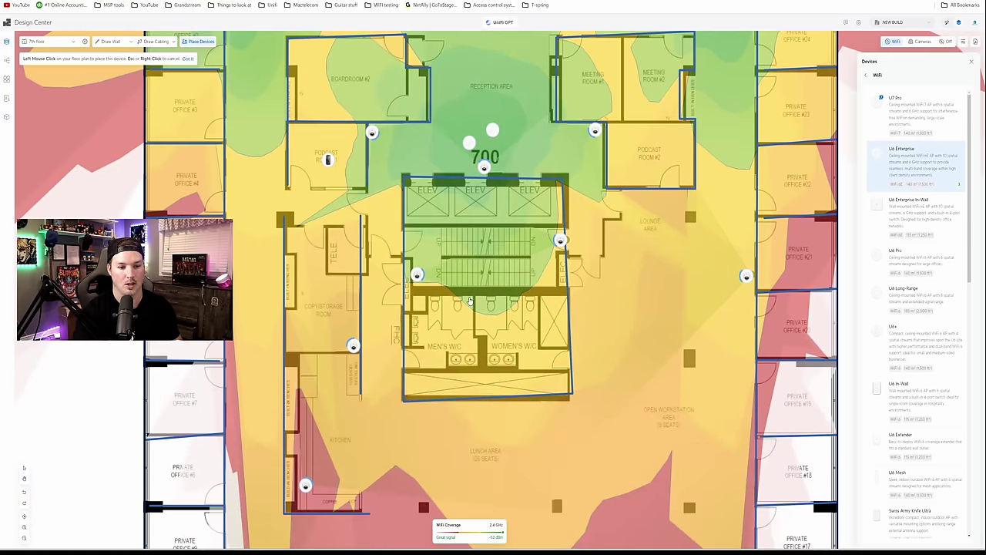
pyautogui.scroll(-5, 470, 300)
pyautogui.click(262, 410)
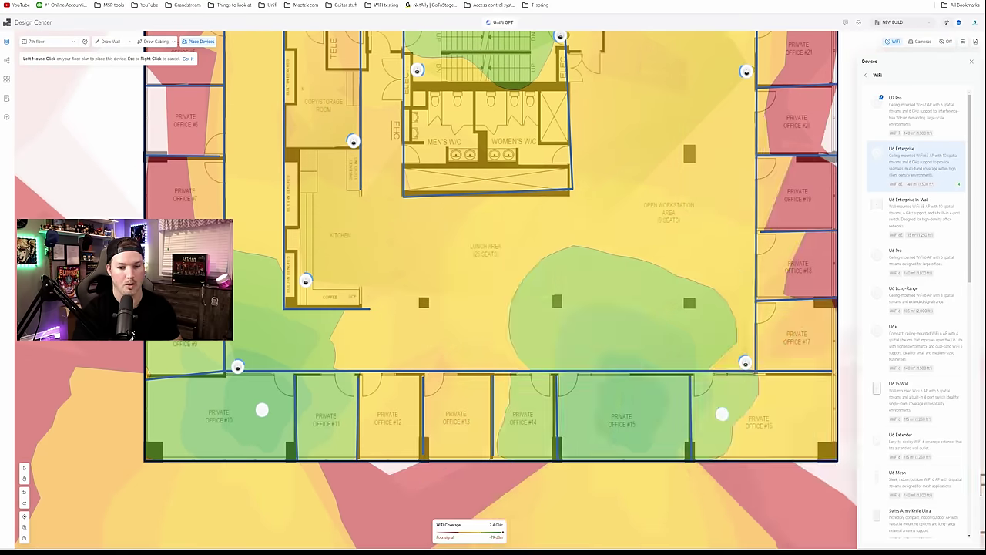
pyautogui.click(728, 414)
pyautogui.press('Escape')
pyautogui.scroll(-2, 332, 494)
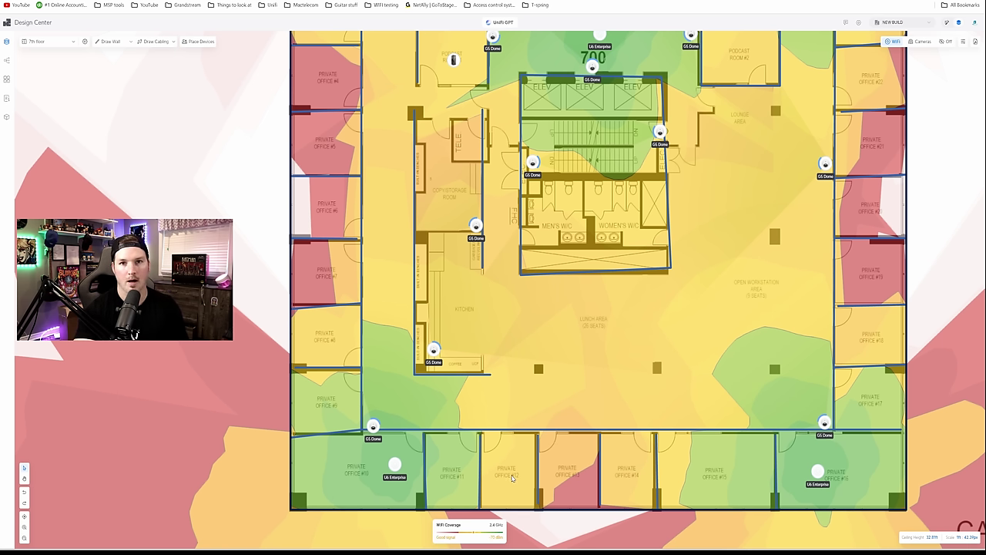
pyautogui.scroll(1, 512, 478)
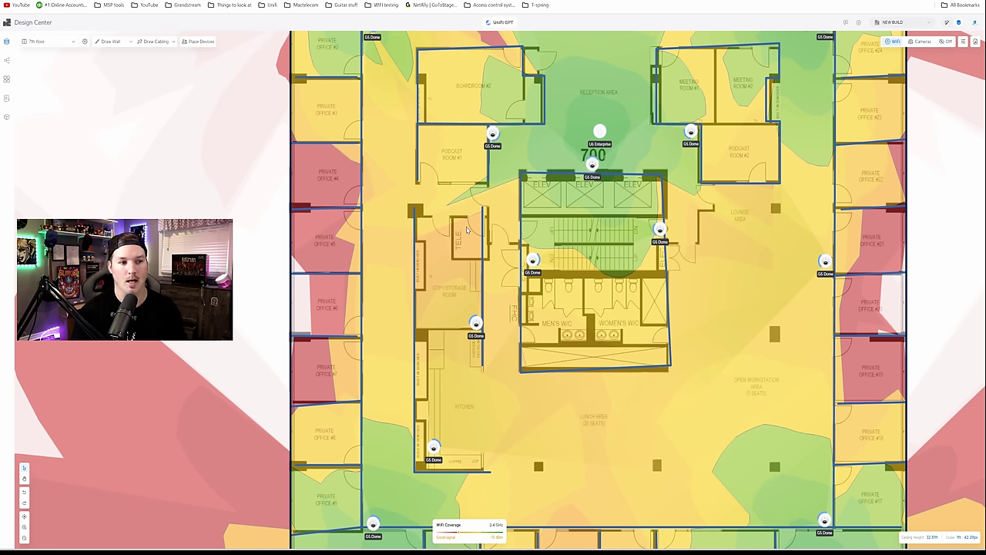
# Step: Place an Existing 48U Communications Rack from Accessories in the TELE room and open it
pyautogui.click(197, 41)
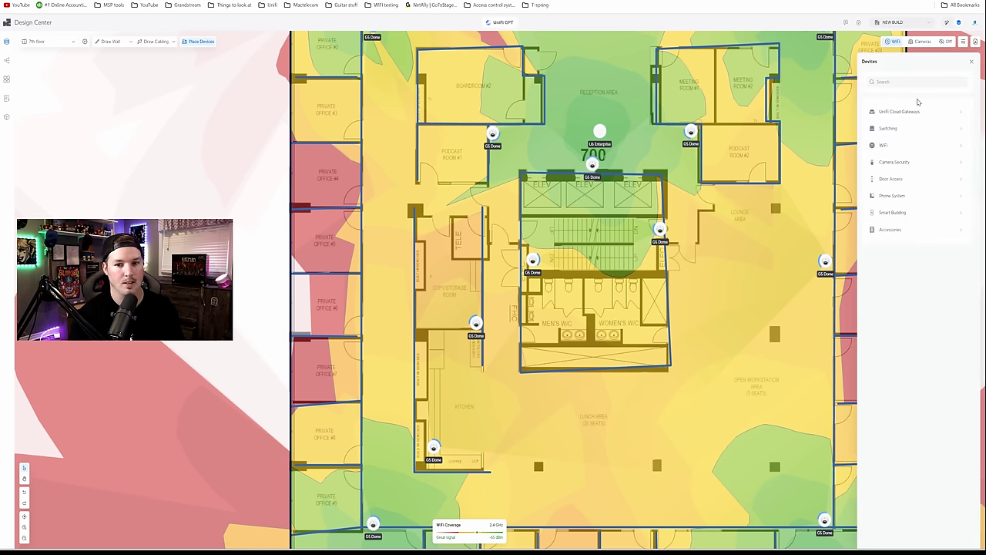
pyautogui.click(894, 230)
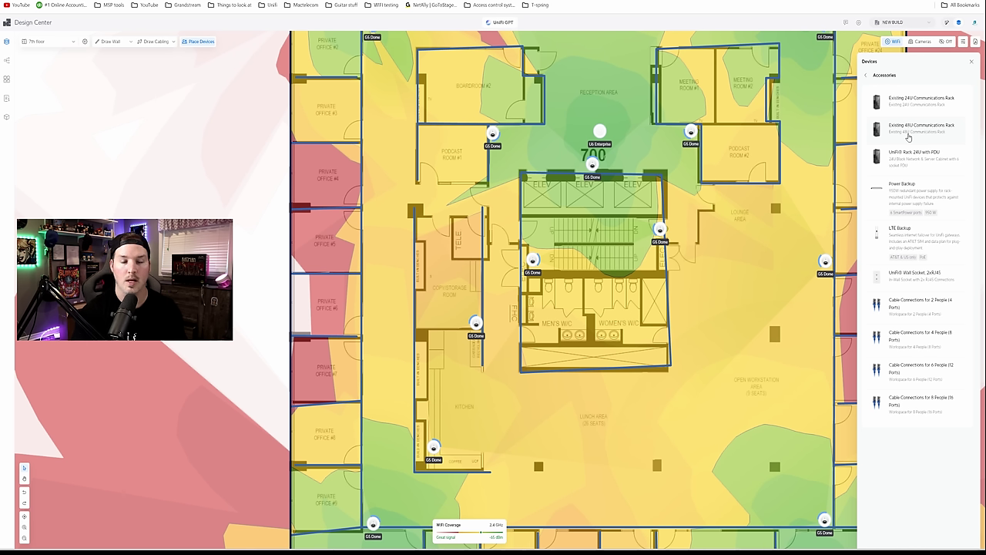
pyautogui.click(909, 136)
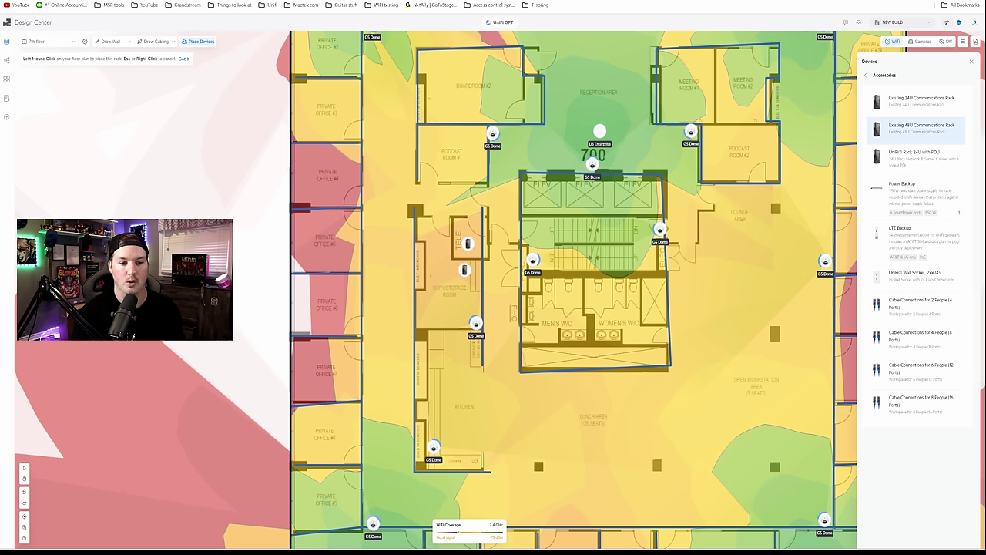
pyautogui.click(468, 243)
pyautogui.click(468, 241)
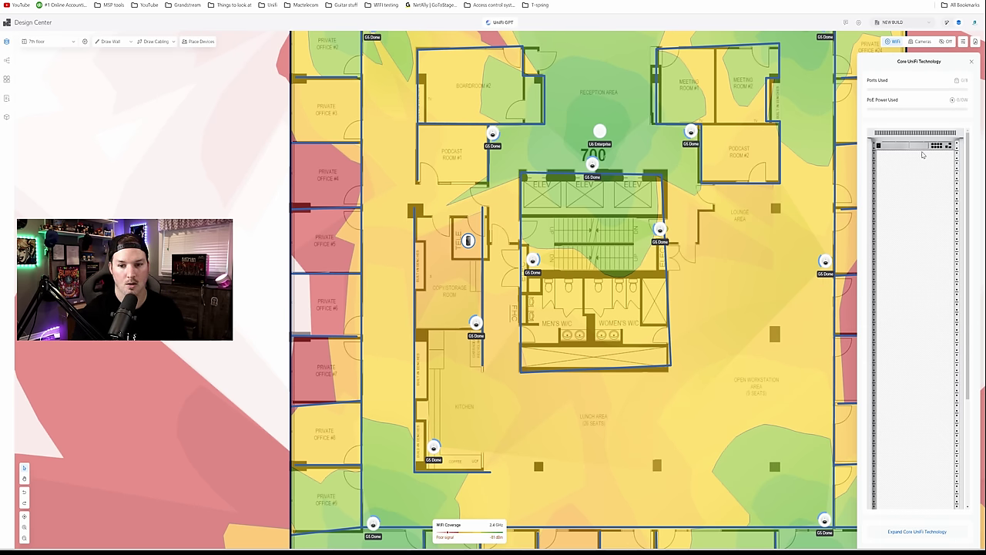
# Step: Remove the Dream Machine Pro and move the remaining rack unit to the top slot
pyautogui.moveTo(923, 146)
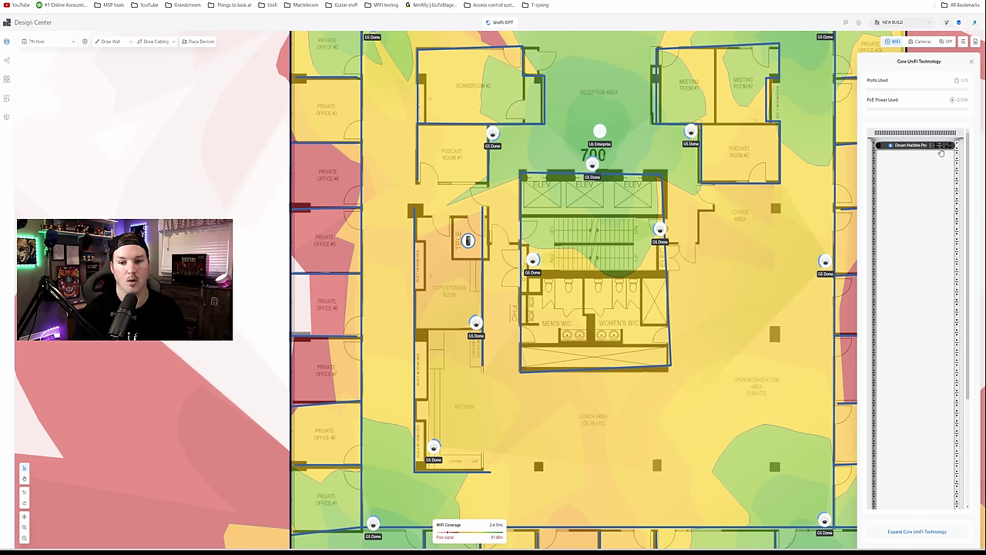
pyautogui.click(940, 146)
pyautogui.scroll(-4, 935, 293)
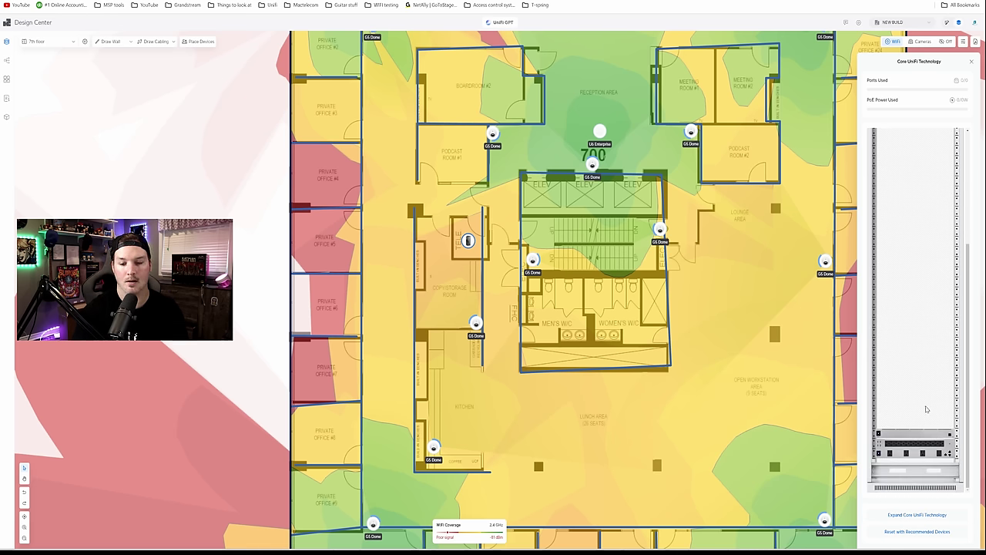
pyautogui.moveTo(934, 435)
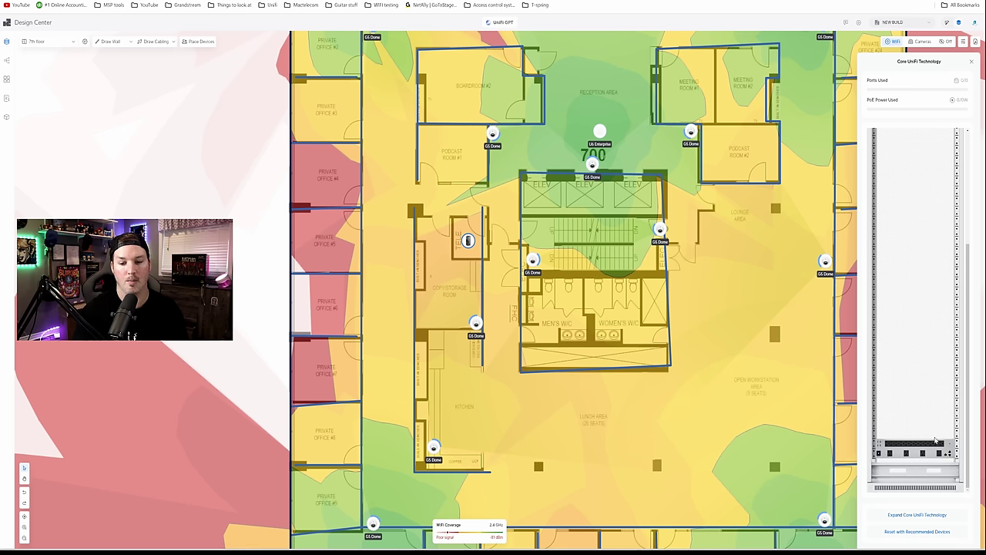
pyautogui.moveTo(920, 448); pyautogui.dragTo(920, 231)
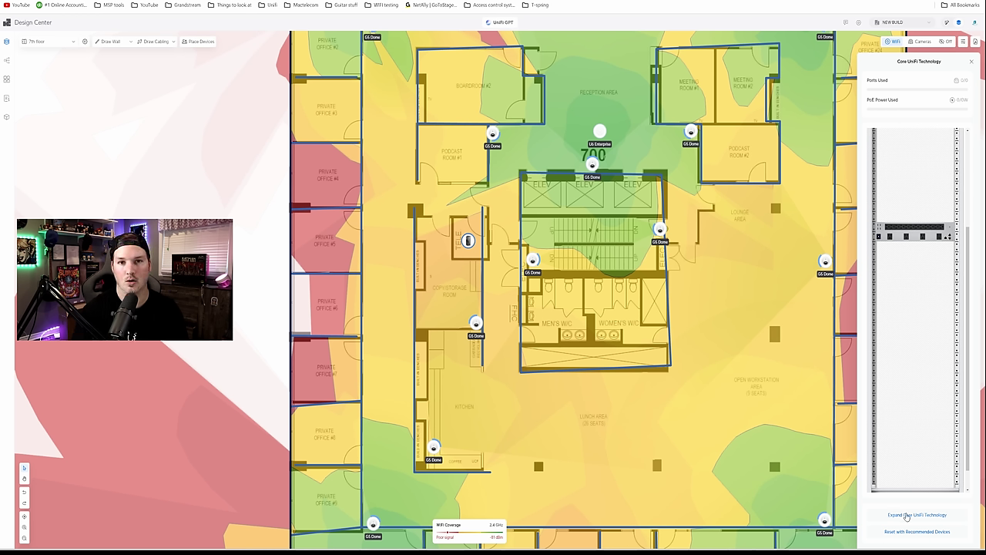
# Step: Add a second Dream Machine Special Edition to the rack through Additional Gateway Redundancy
pyautogui.click(907, 515)
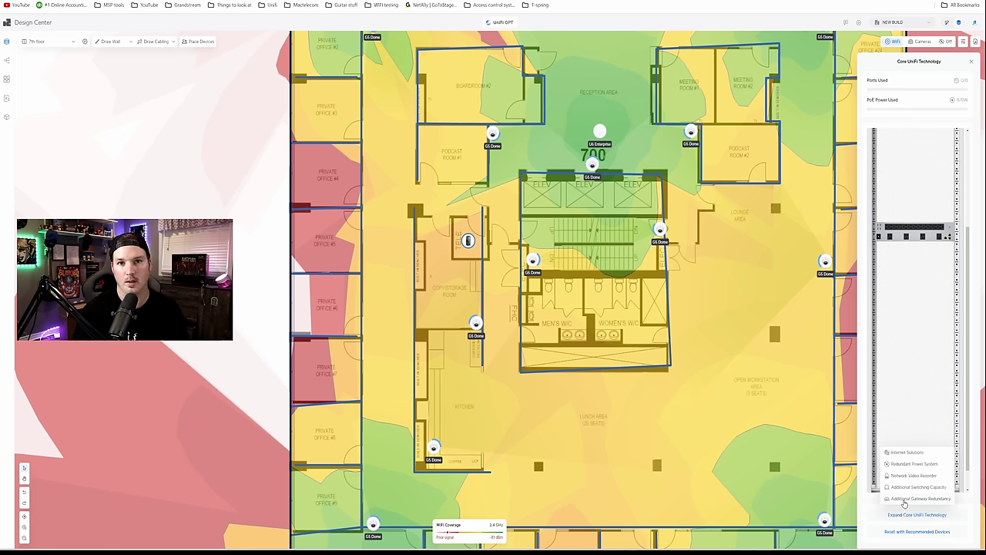
pyautogui.click(904, 499)
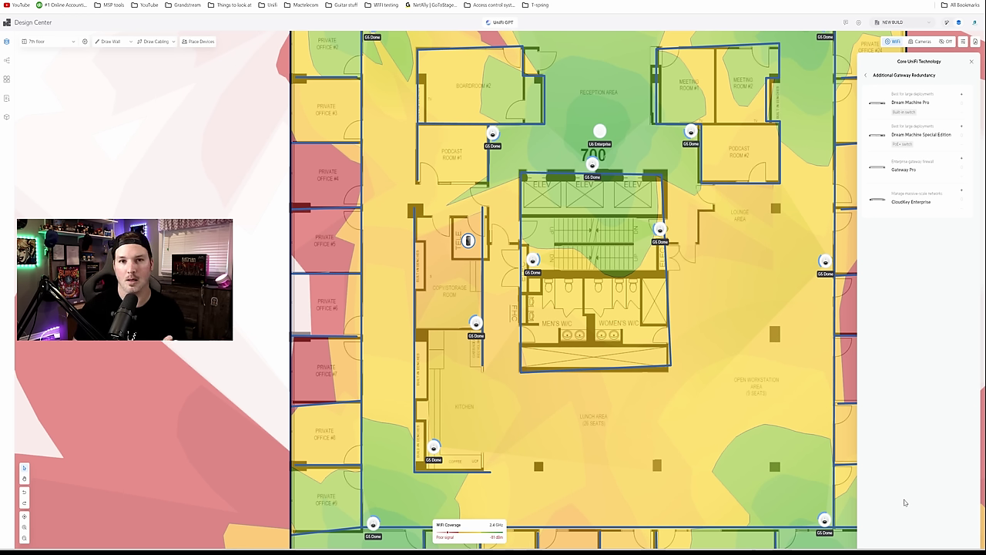
pyautogui.click(960, 127)
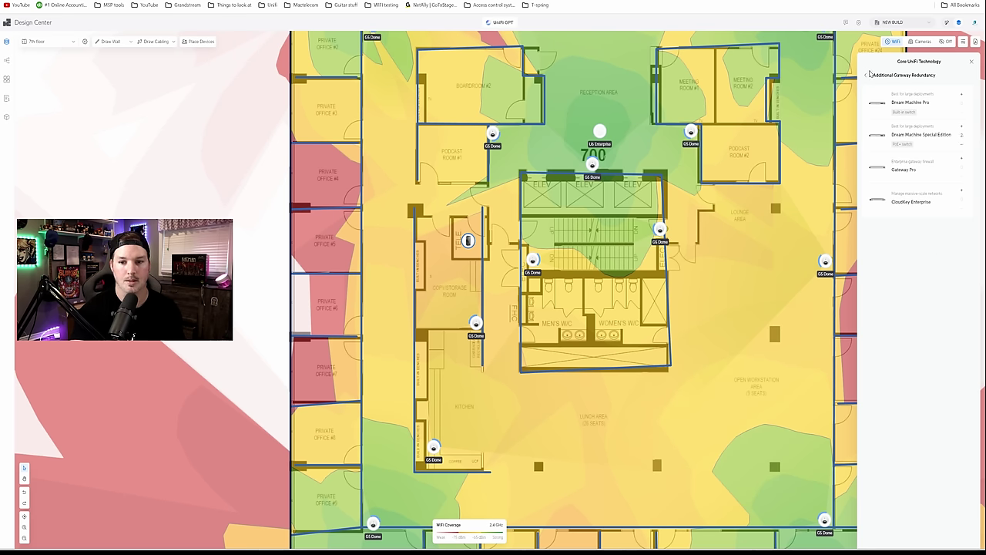
pyautogui.click(867, 74)
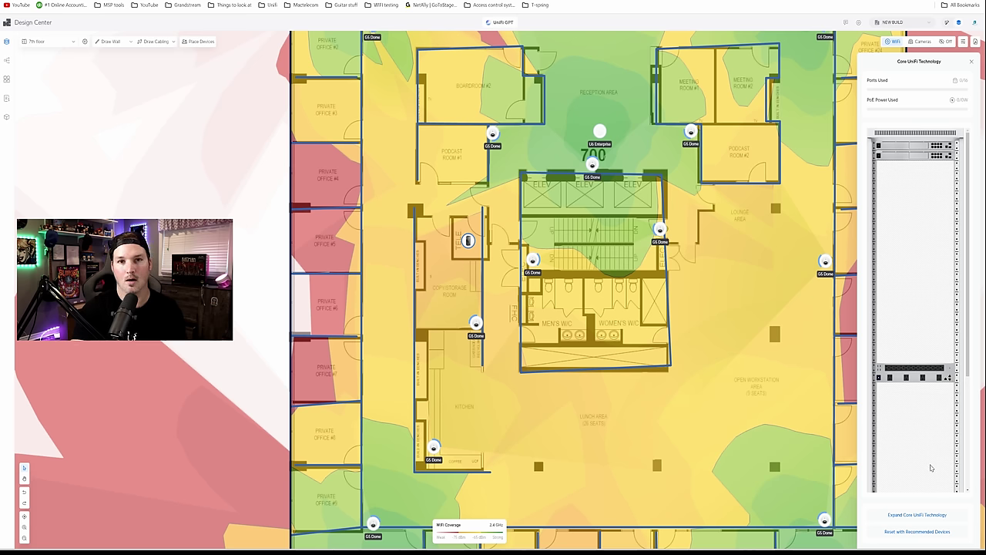
# Step: Add a Pro Max 48 PoE switch to the rack through Additional Switching Capacity
pyautogui.click(915, 515)
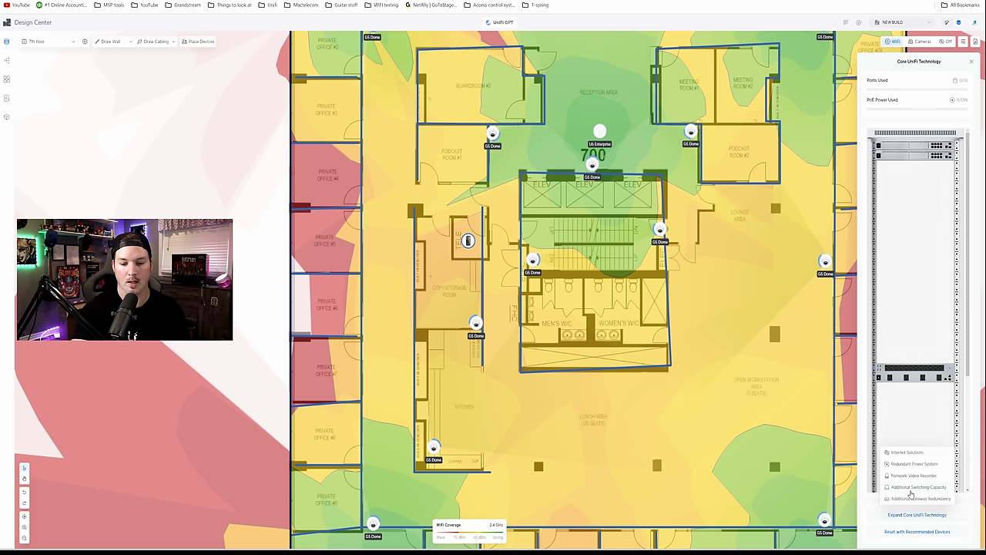
pyautogui.click(909, 494)
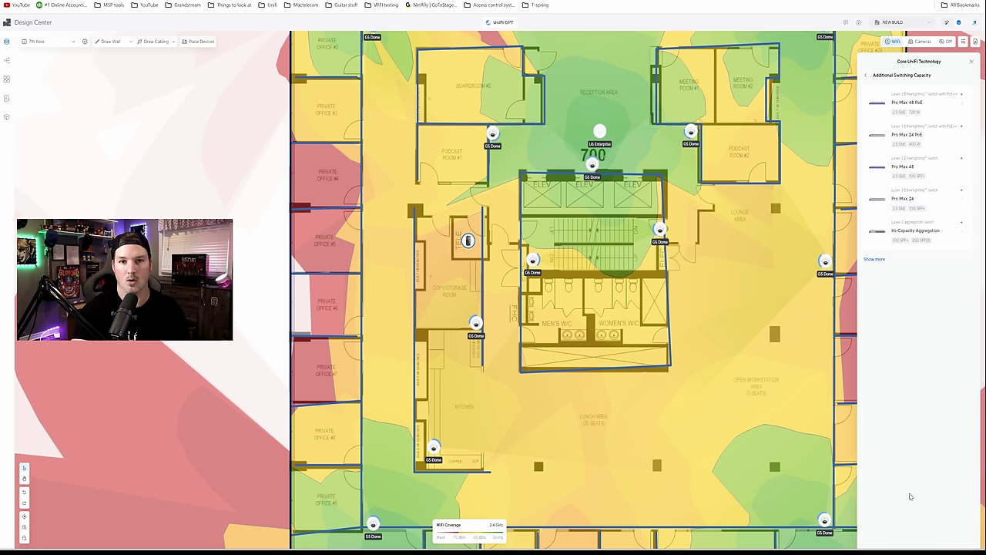
pyautogui.click(962, 99)
pyautogui.click(866, 74)
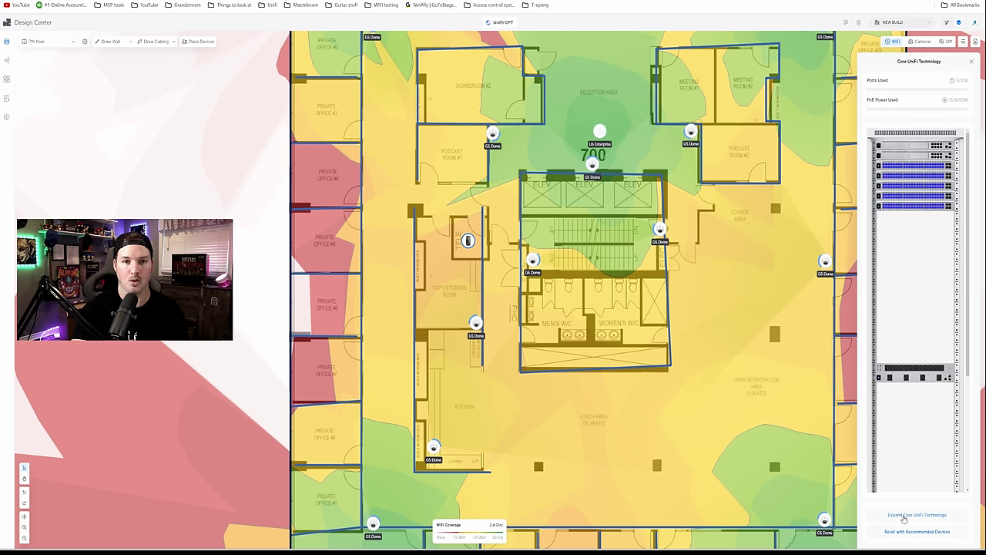
# Step: Add 24-Port Blank Keystone Patch Panels and a Hi-Capacity Aggregation switch from the full list
pyautogui.click(911, 516)
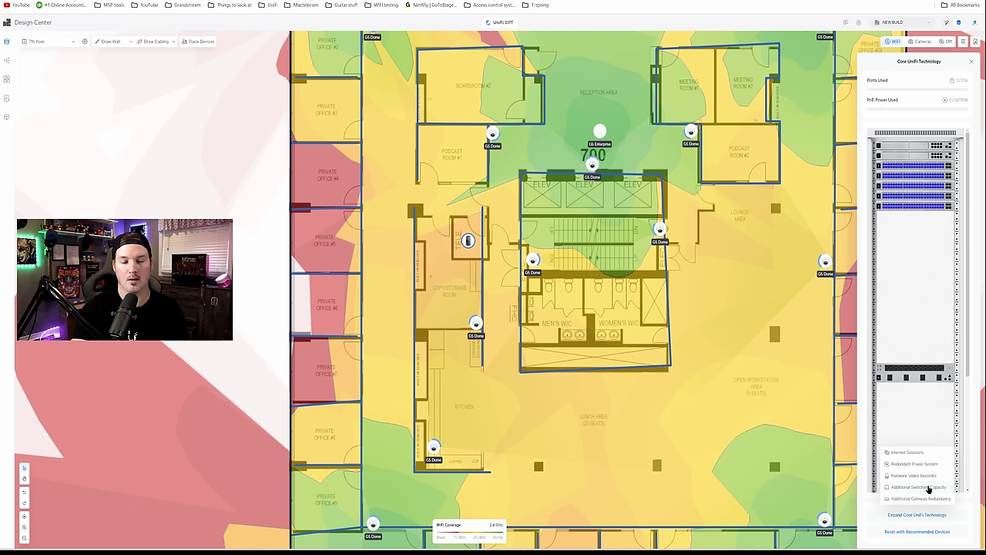
pyautogui.click(929, 489)
pyautogui.click(876, 266)
pyautogui.scroll(-3, 908, 346)
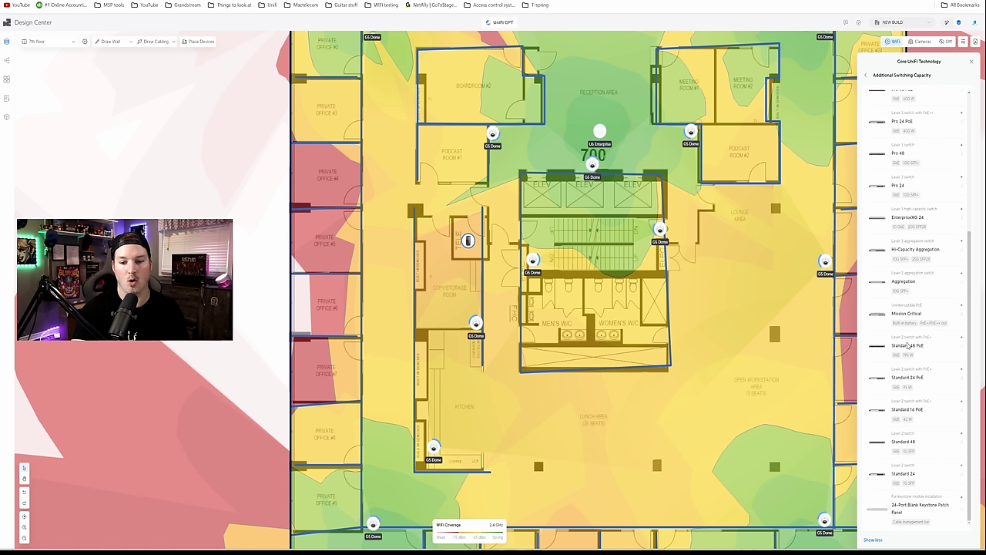
pyautogui.click(962, 499)
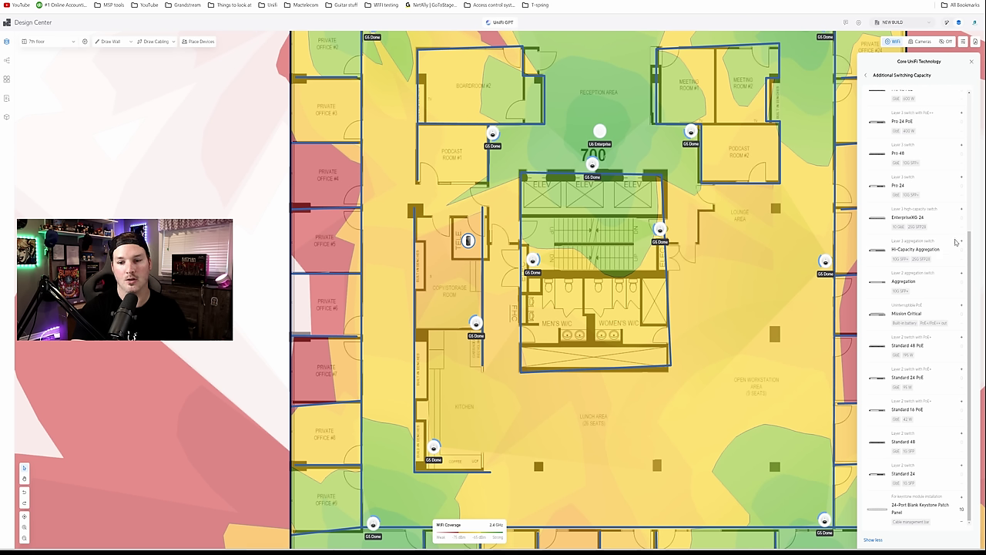
pyautogui.click(962, 242)
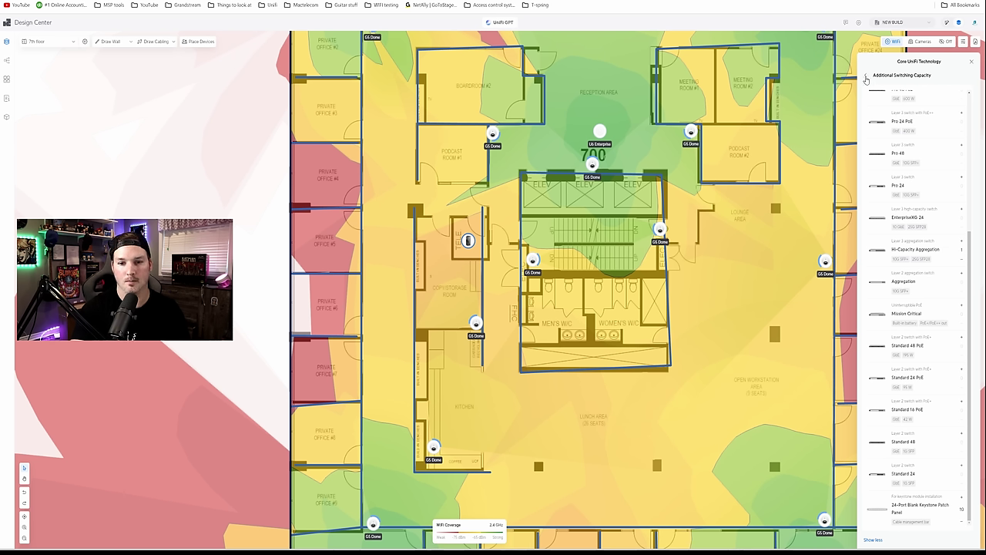
# Step: Rearrange the rack so the blank keystone patch panels alternate with the Pro Max switches
pyautogui.click(866, 75)
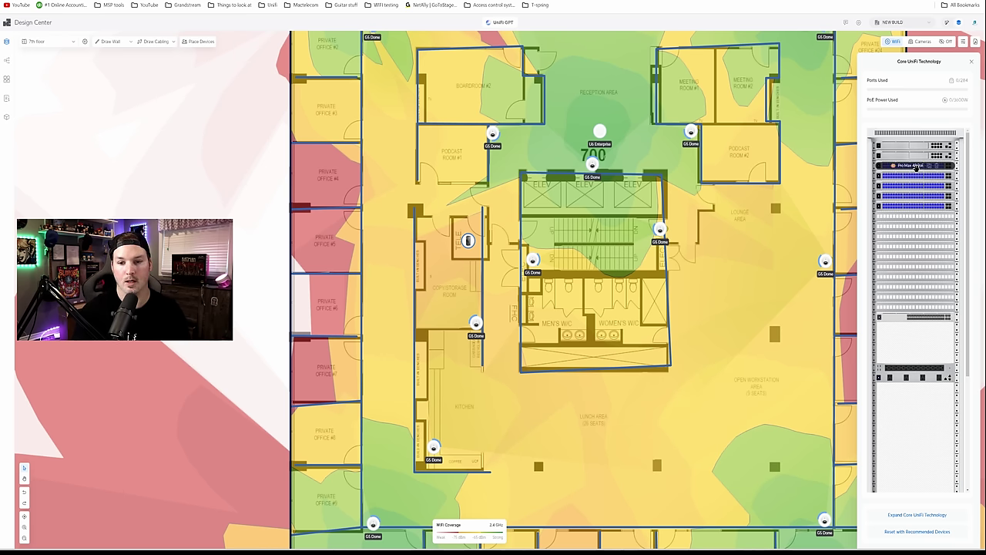
pyautogui.moveTo(916, 165); pyautogui.dragTo(914, 318)
pyautogui.scroll(3, 923, 362)
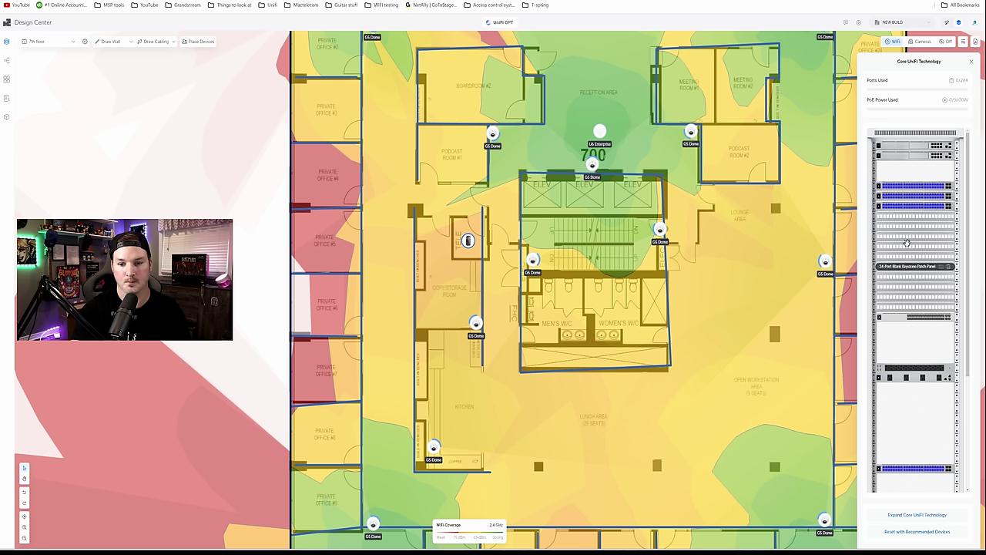
pyautogui.moveTo(907, 244); pyautogui.dragTo(905, 175)
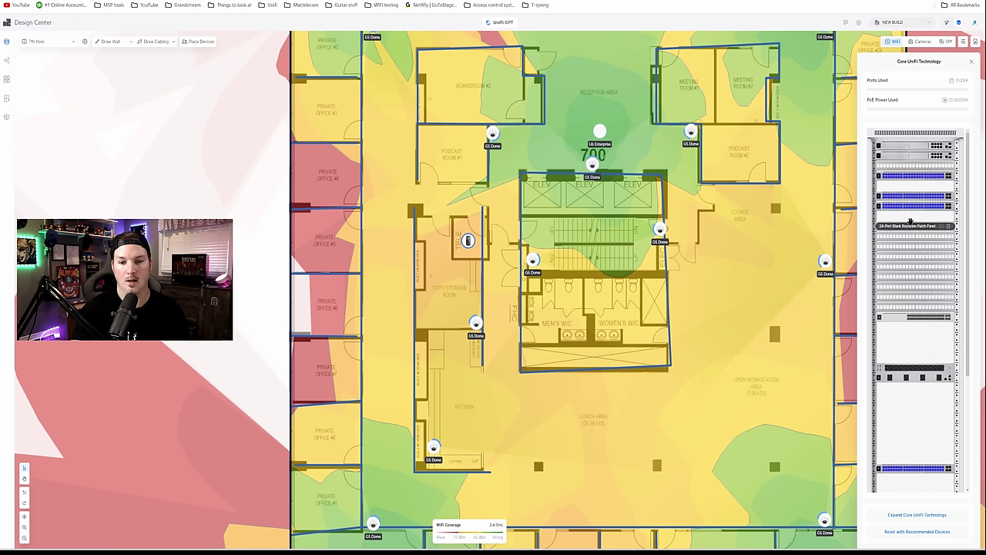
pyautogui.moveTo(910, 223); pyautogui.dragTo(917, 252)
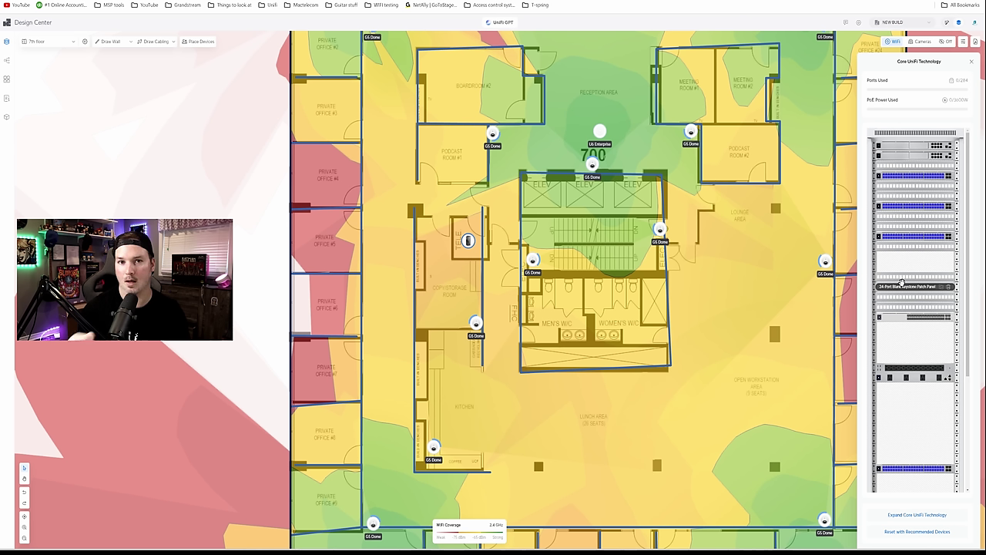
pyautogui.moveTo(901, 283); pyautogui.dragTo(936, 294)
pyautogui.scroll(-3, 936, 295)
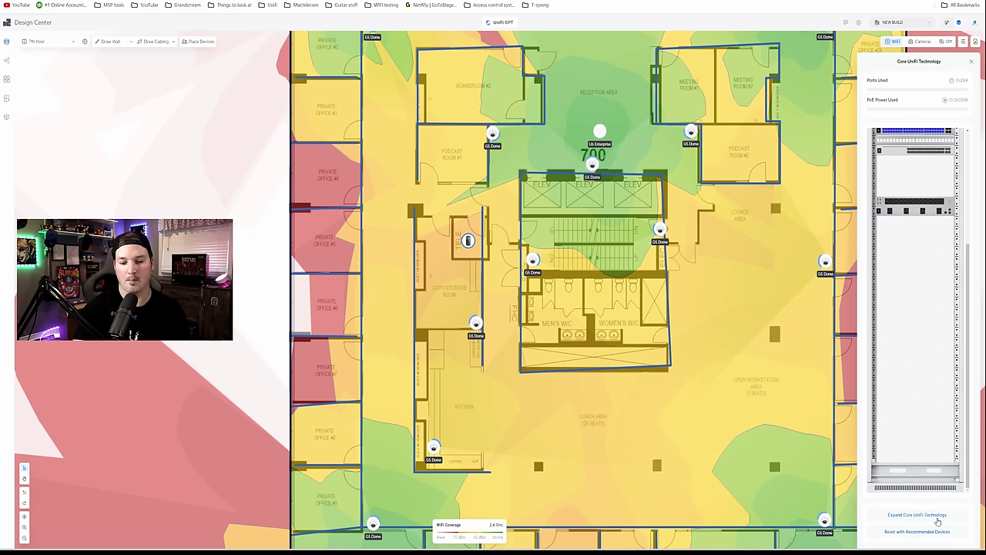
# Step: Add a Network Video Recorder Pro to the rack and return to the rack view
pyautogui.click(937, 516)
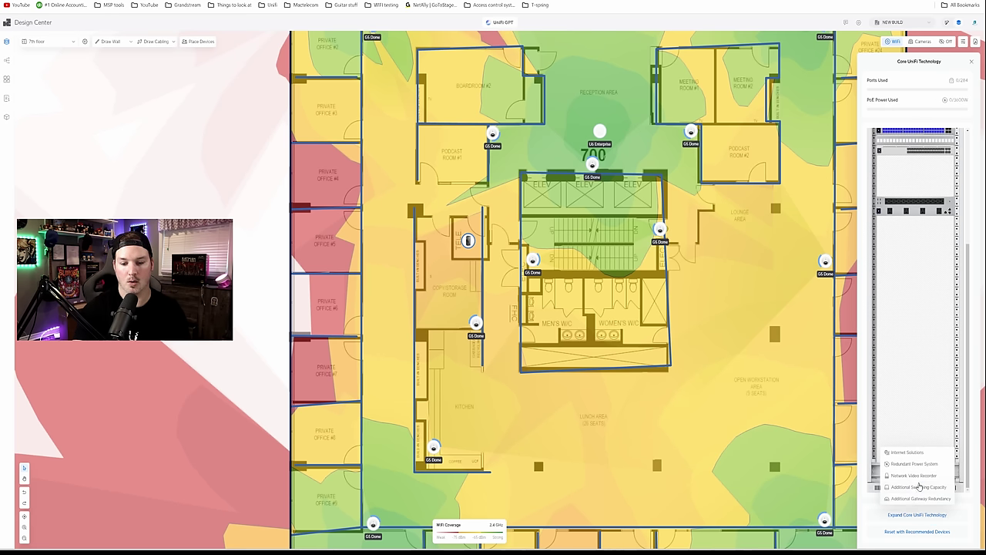
pyautogui.click(910, 477)
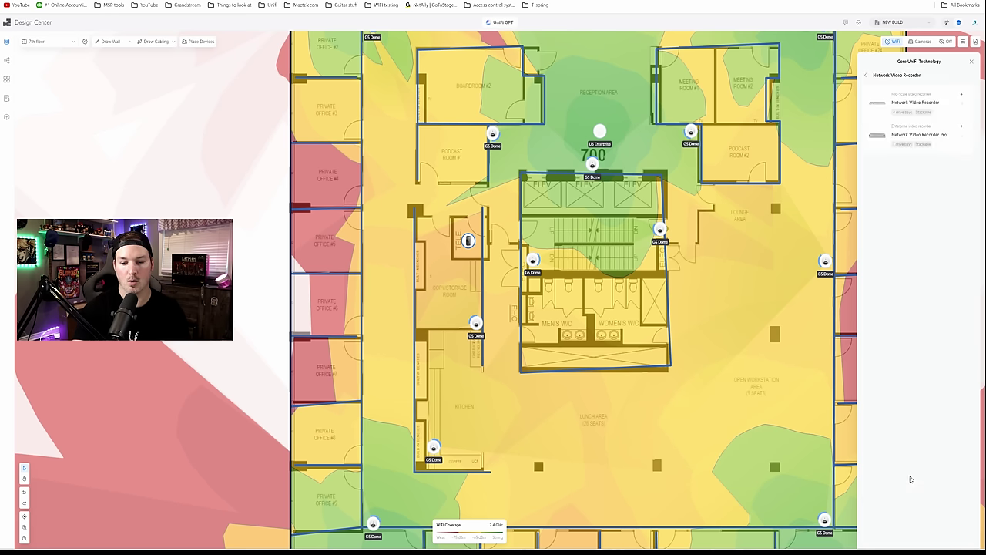
pyautogui.click(961, 126)
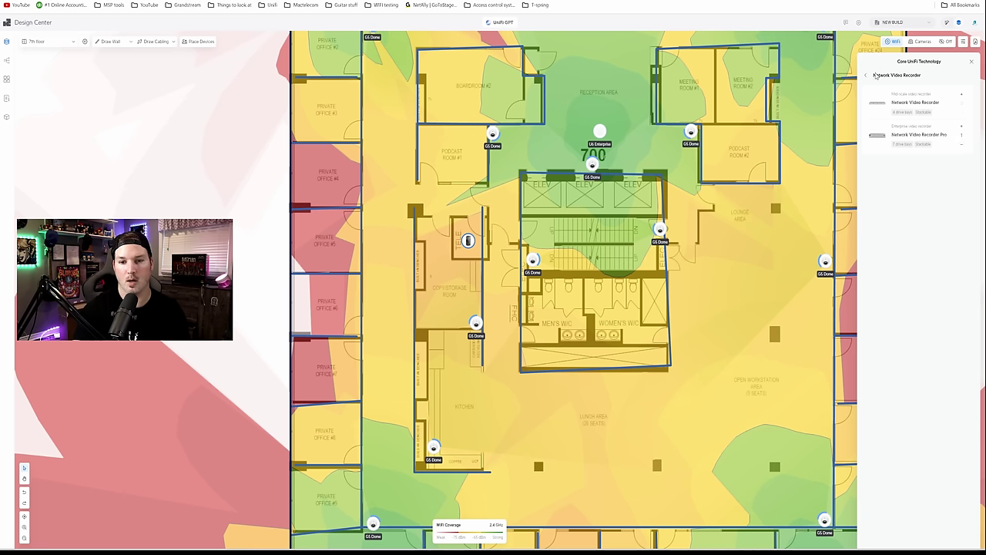
pyautogui.click(866, 74)
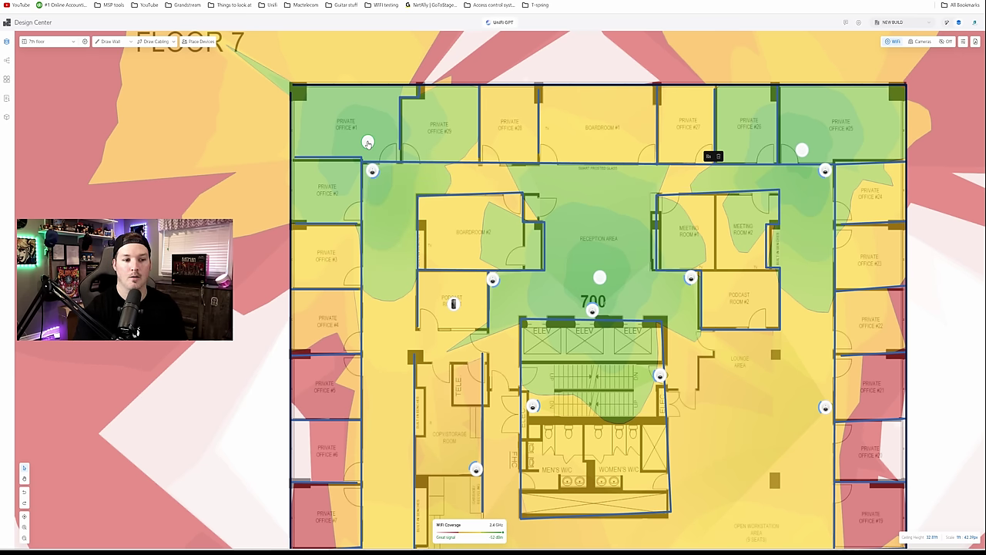
# Step: Rename the access point in Private Office #1 to 'AP1'
pyautogui.click(368, 143)
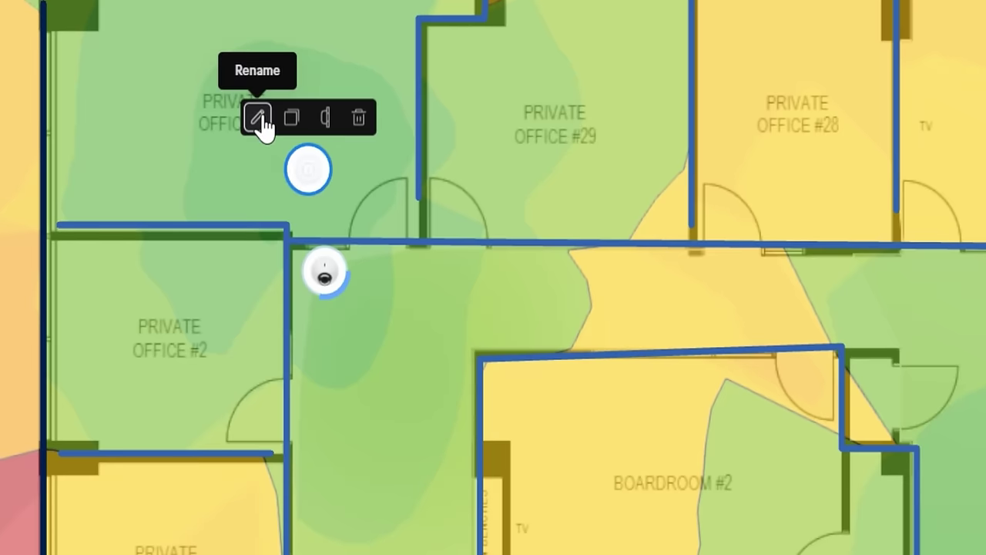
pyautogui.click(260, 120)
pyautogui.click(320, 215)
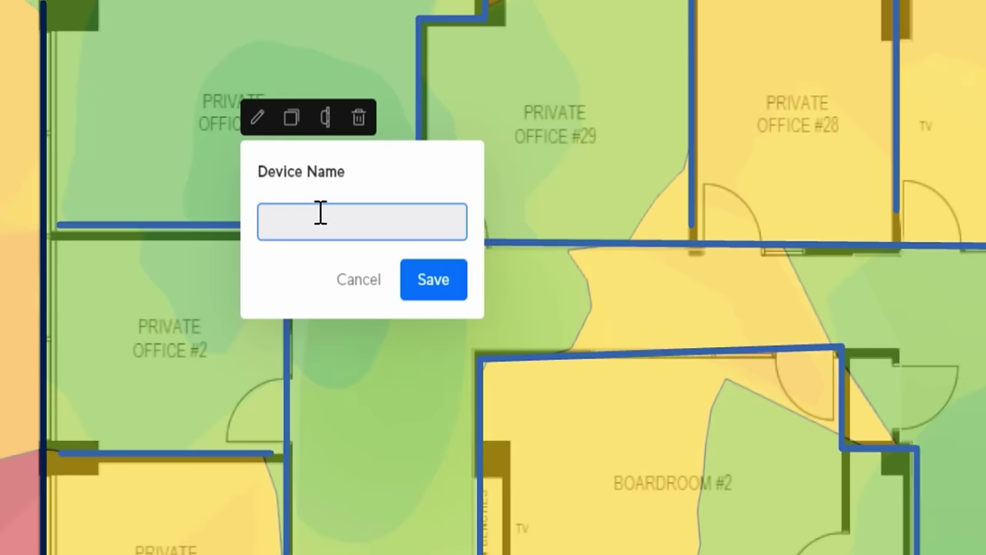
pyautogui.write('AP1')
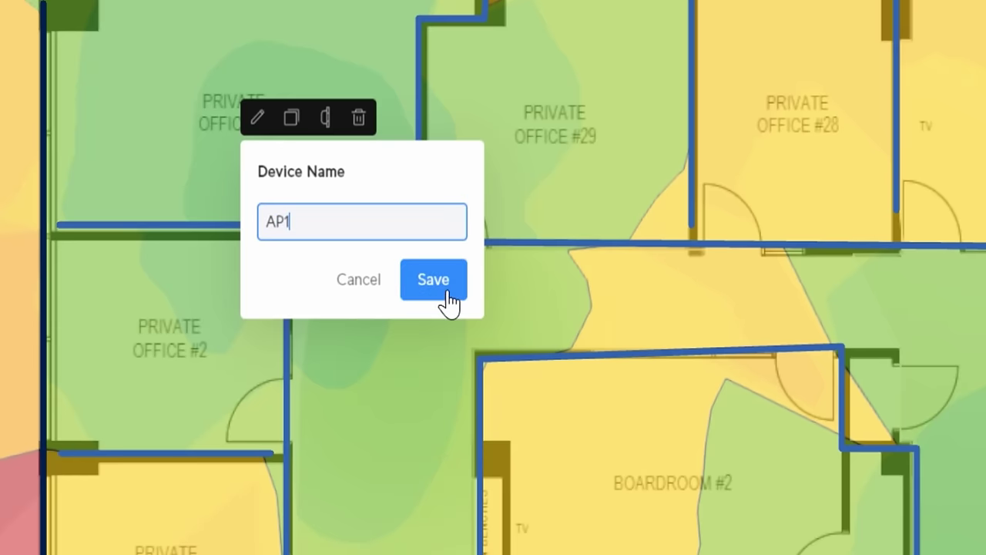
pyautogui.click(441, 300)
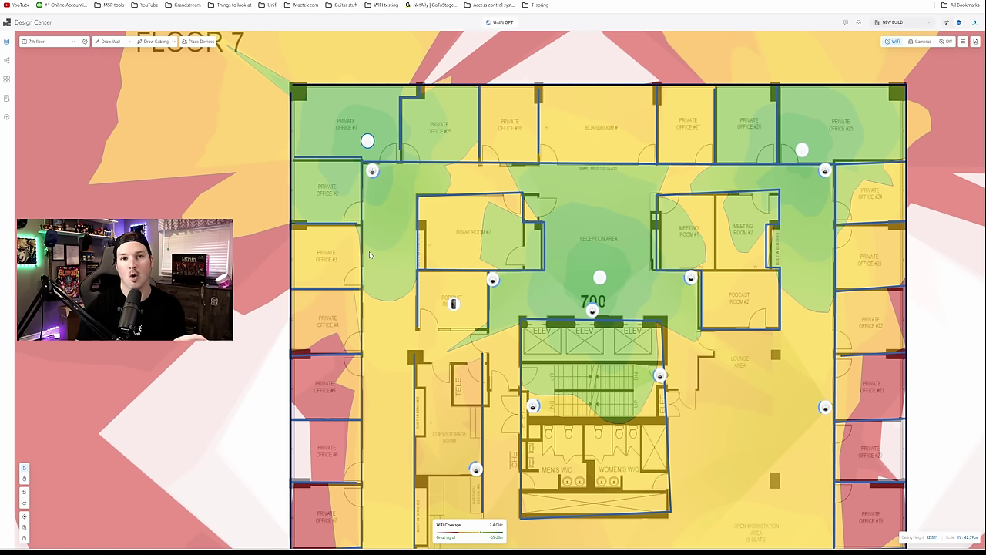
# Step: Enable the Name label under Device Information in the map display options
pyautogui.click(963, 47)
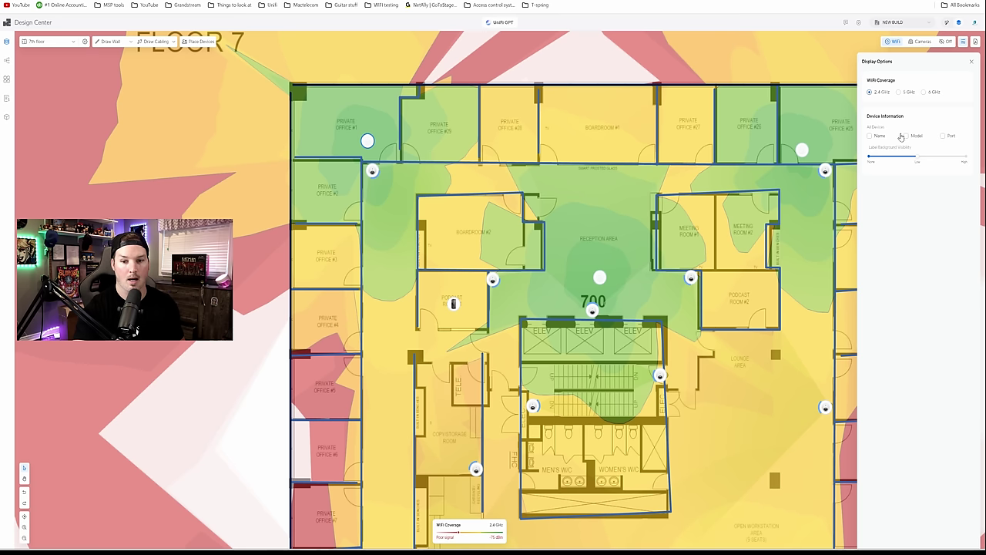
pyautogui.click(869, 136)
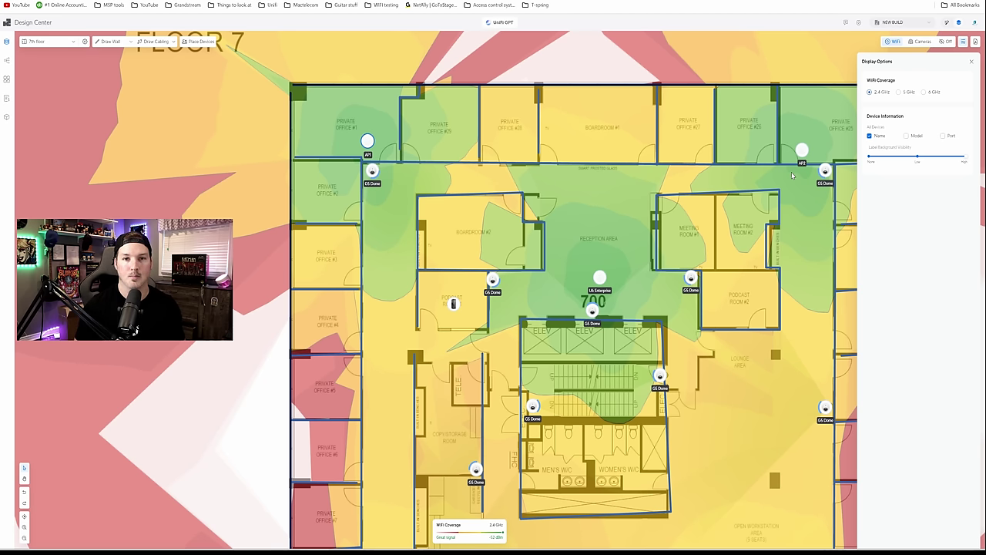
# Step: Move AP1 up against the top wall of Private Office #1 and select it
pyautogui.moveTo(368, 141); pyautogui.dragTo(354, 131)
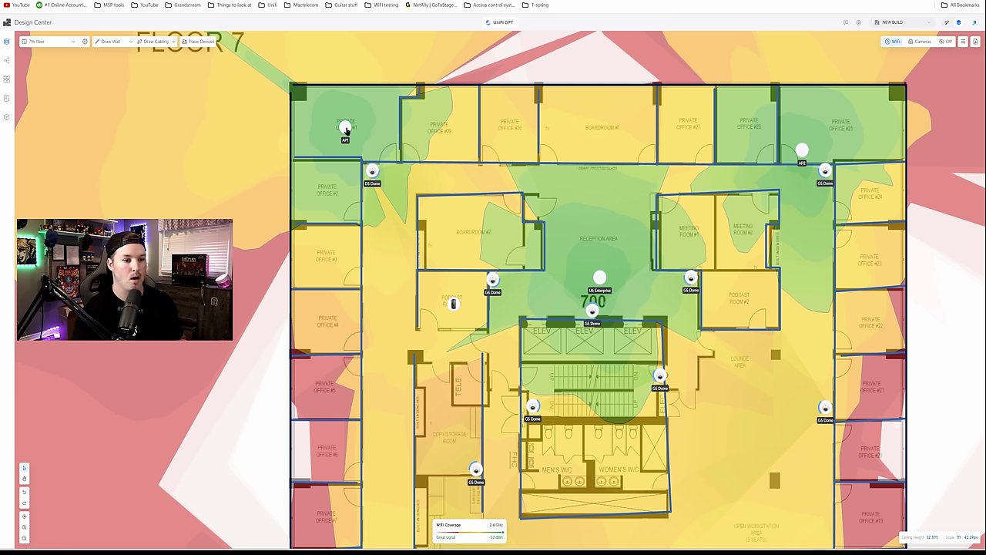
pyautogui.click(345, 128)
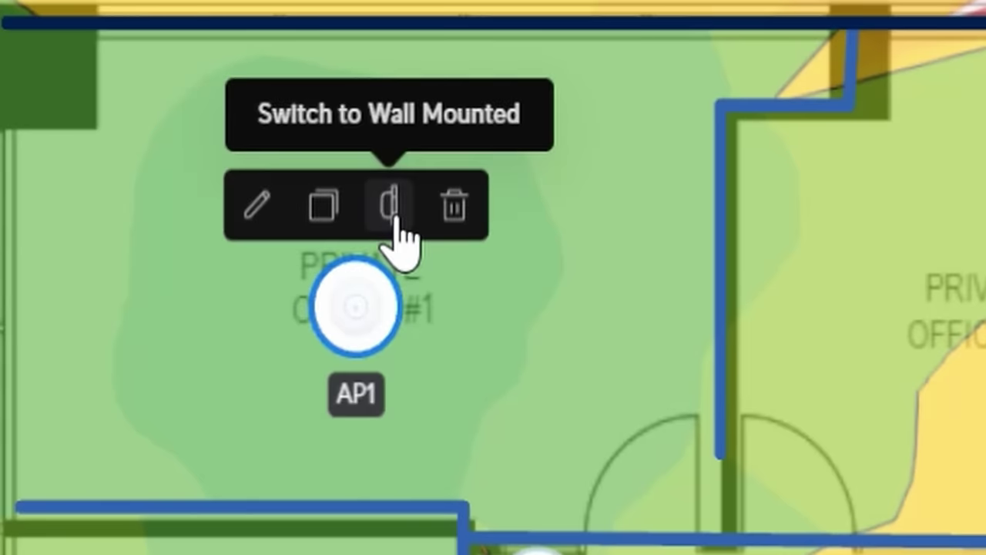